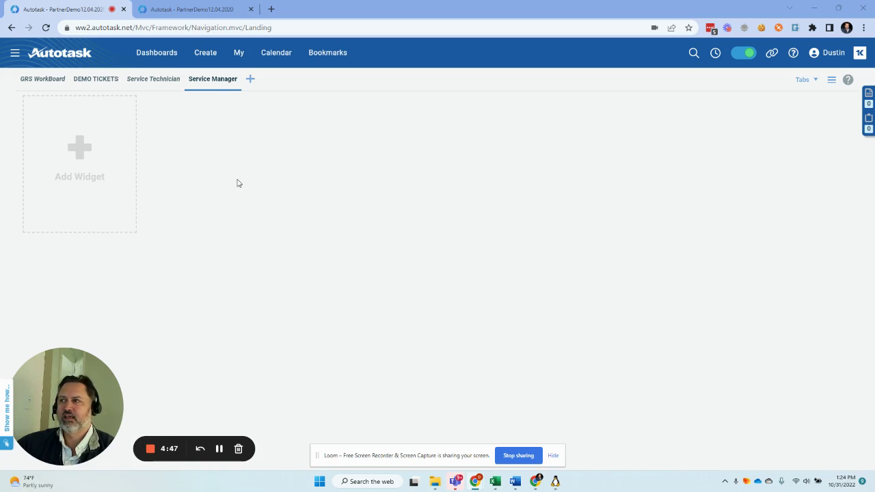
# Start a new chart widget on the Service Manager dashboard with Work Entries as its entity.
pyautogui.click(81, 150)
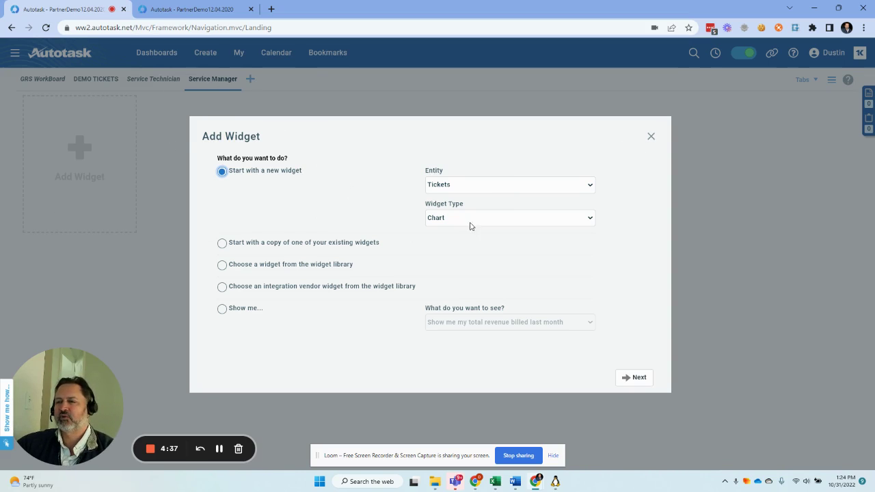
pyautogui.click(494, 187)
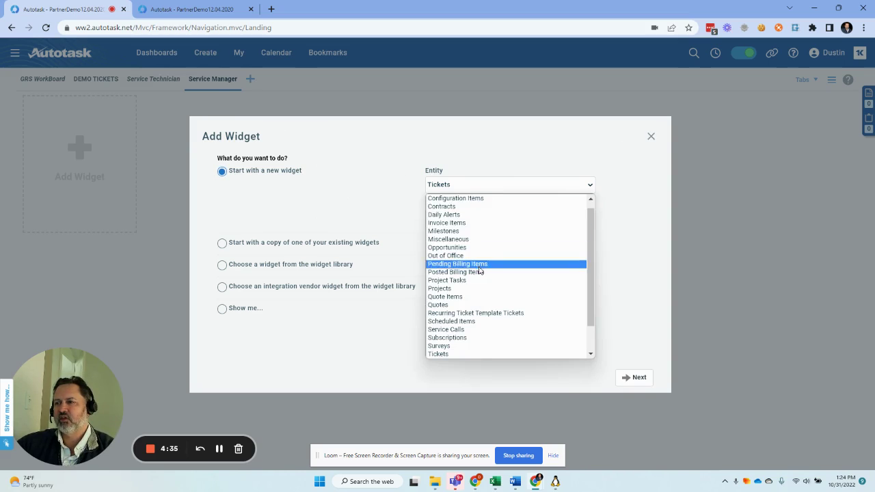
pyautogui.scroll(1, 475, 205)
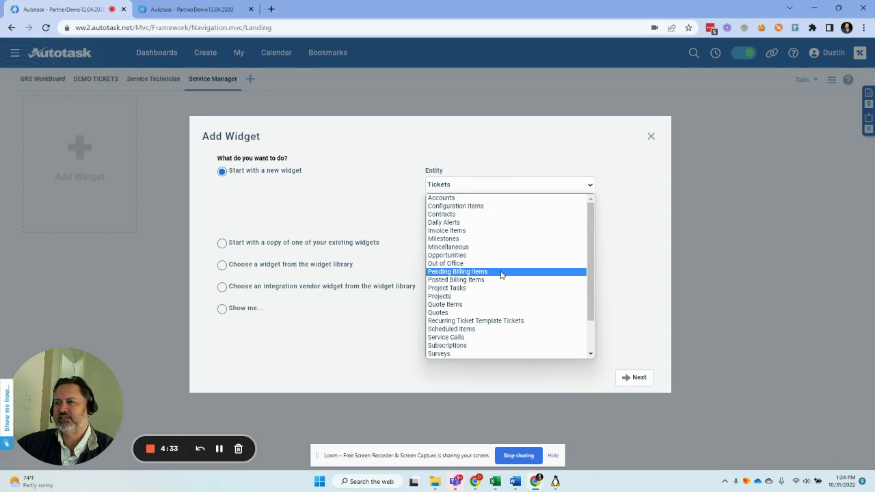
pyautogui.scroll(-2, 504, 286)
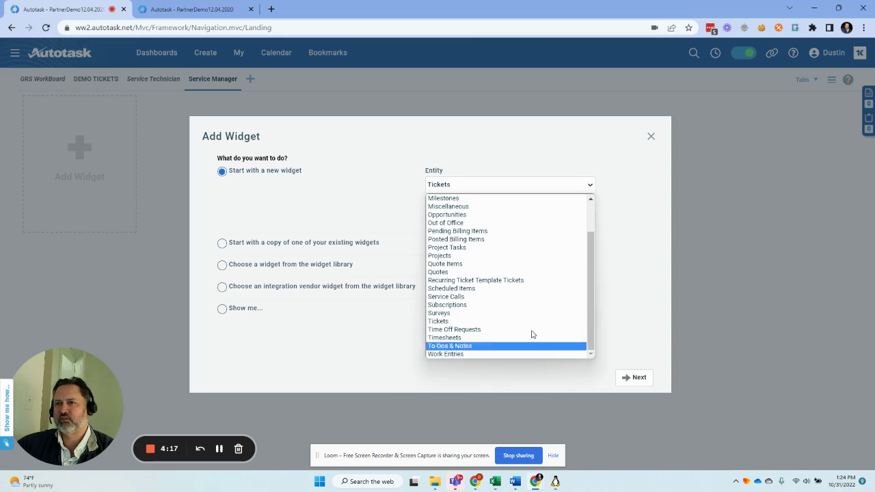
pyautogui.click(465, 354)
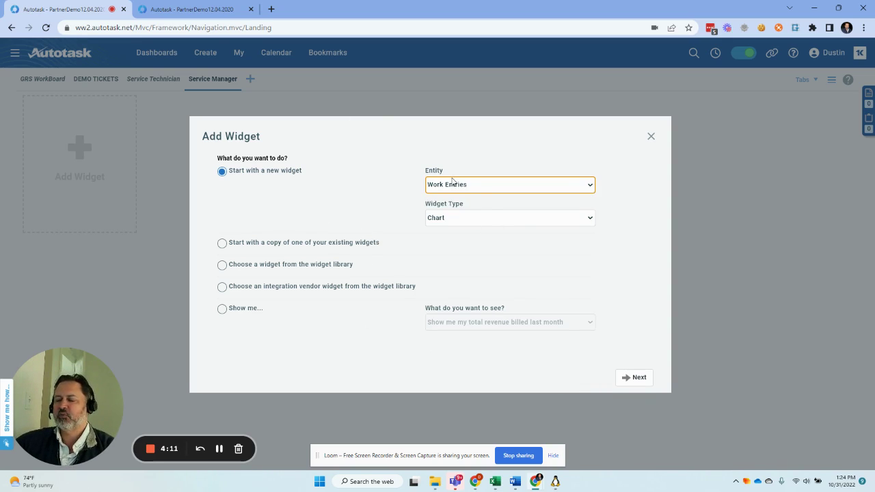
pyautogui.click(630, 379)
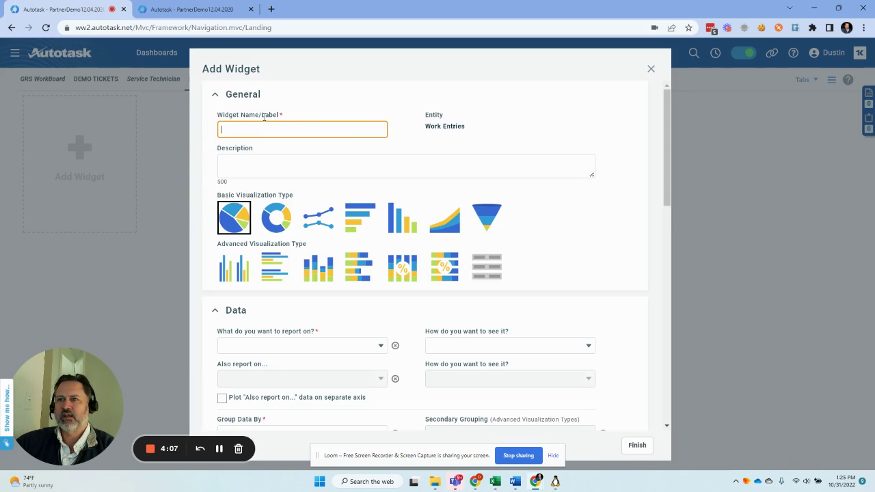
# Name the widget "Work Time by Resource" and choose the basic vertical bar visualization.
pyautogui.write('Work E')
pyautogui.write('ime by Resource')
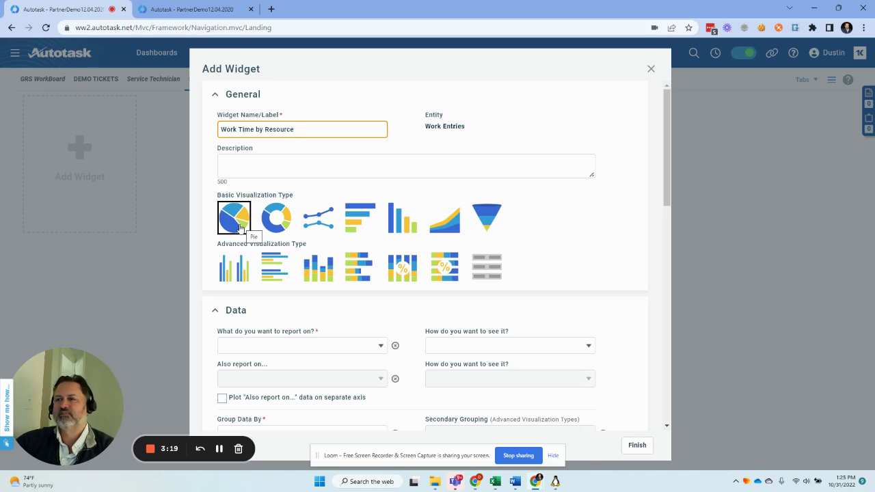
pyautogui.click(409, 228)
# Set the widget to report on Worked Hours, shown as a Sum.
pyautogui.scroll(-2, 413, 238)
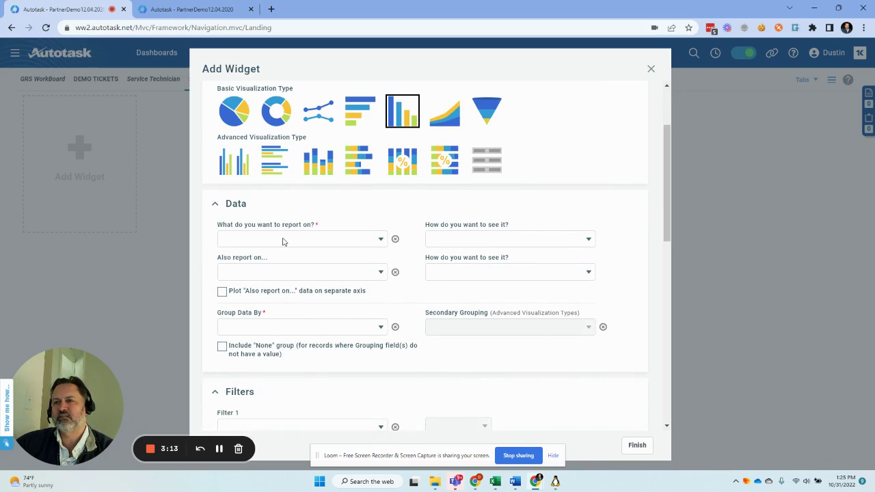
pyautogui.click(283, 242)
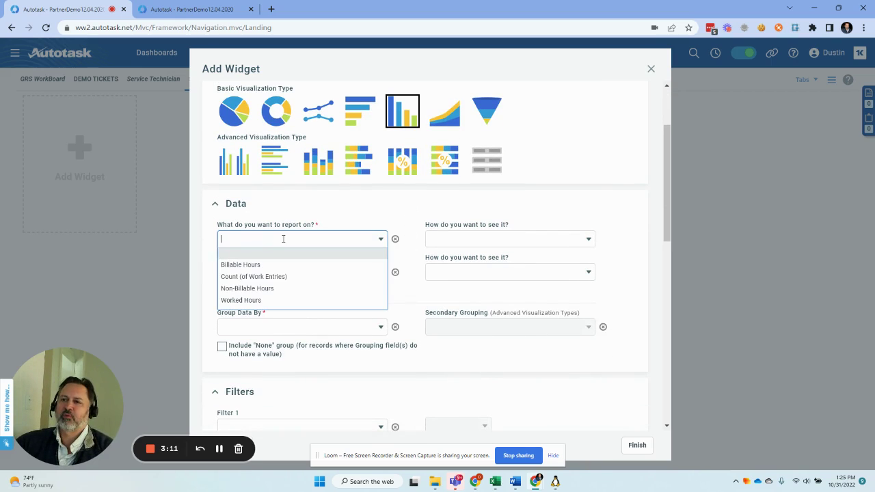
pyautogui.click(256, 301)
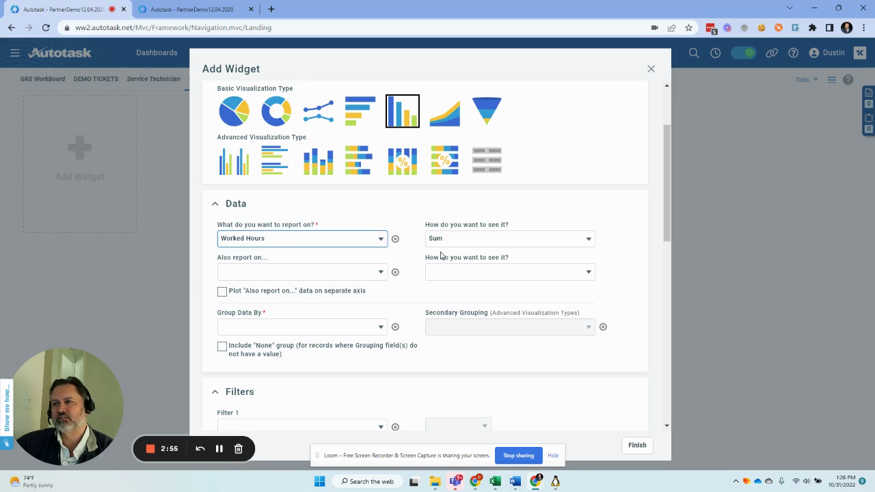
pyautogui.click(458, 237)
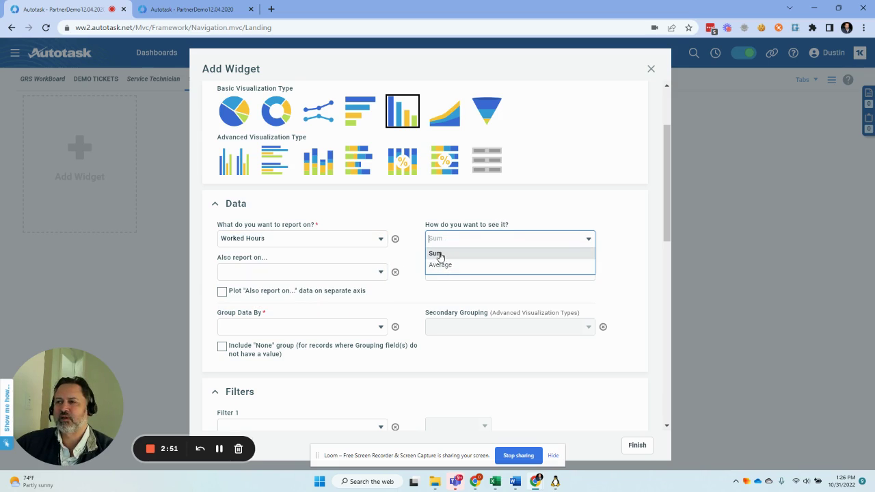
pyautogui.click(439, 255)
pyautogui.scroll(-1, 384, 220)
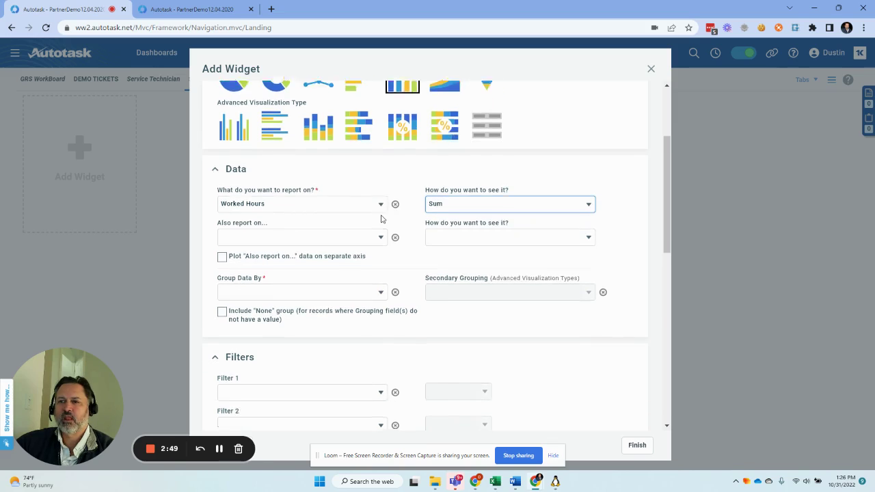
pyautogui.click(457, 187)
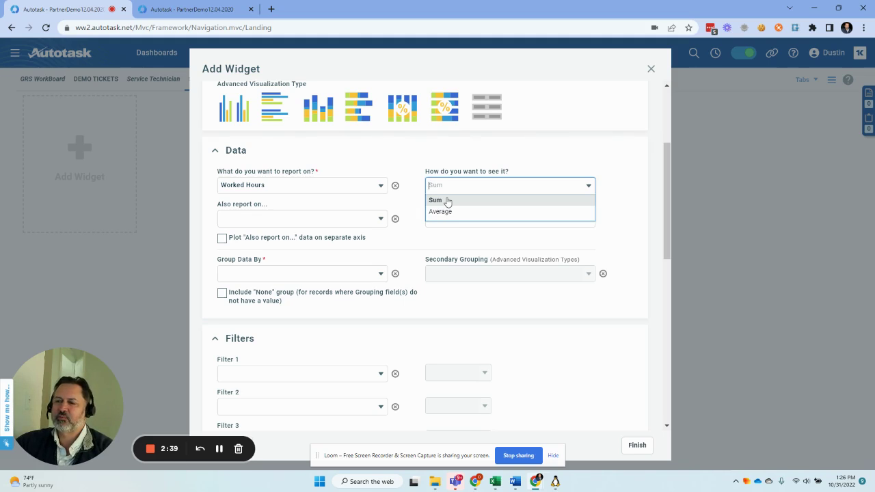
pyautogui.click(448, 200)
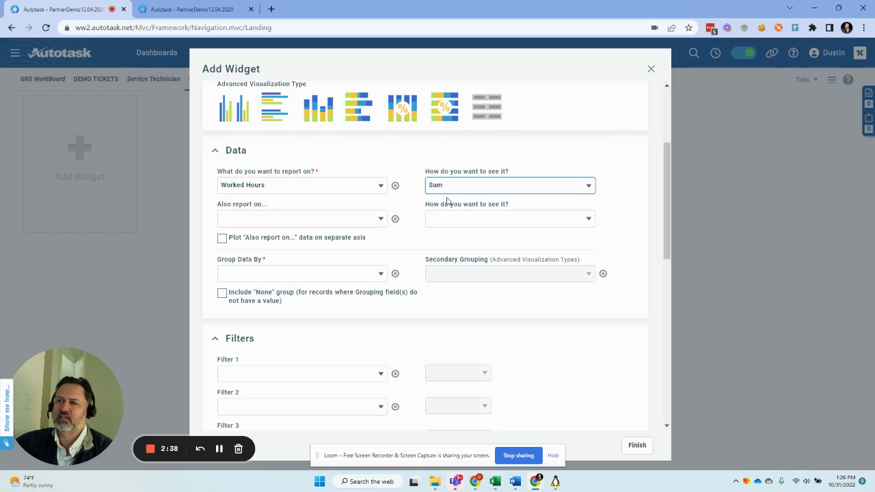
# Group the widget's data by Resource.
pyautogui.click(286, 274)
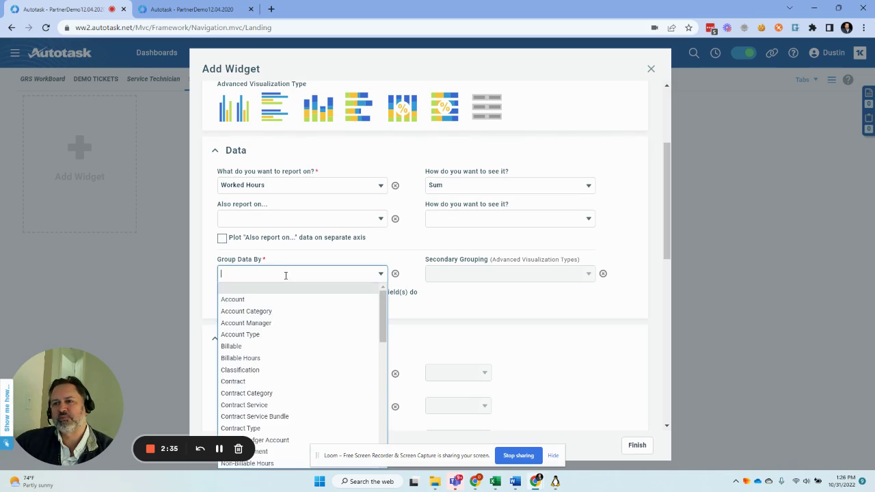
pyautogui.scroll(-5, 301, 315)
pyautogui.scroll(-3, 333, 320)
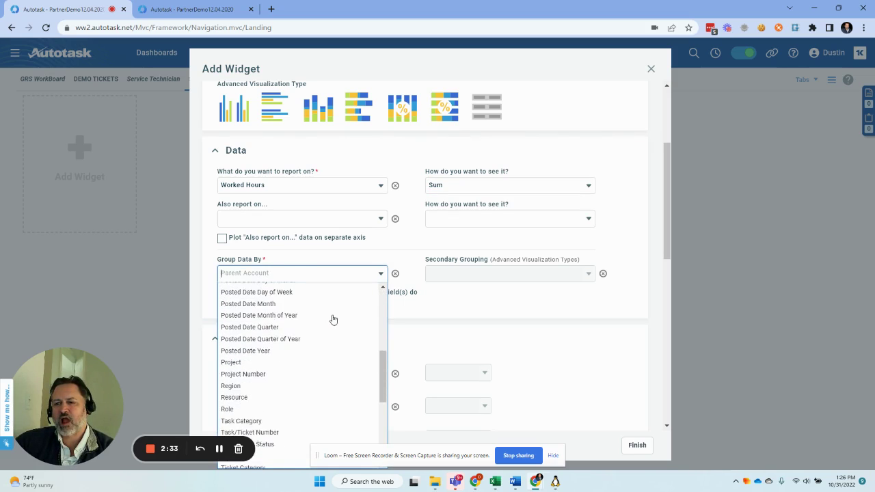
pyautogui.click(262, 342)
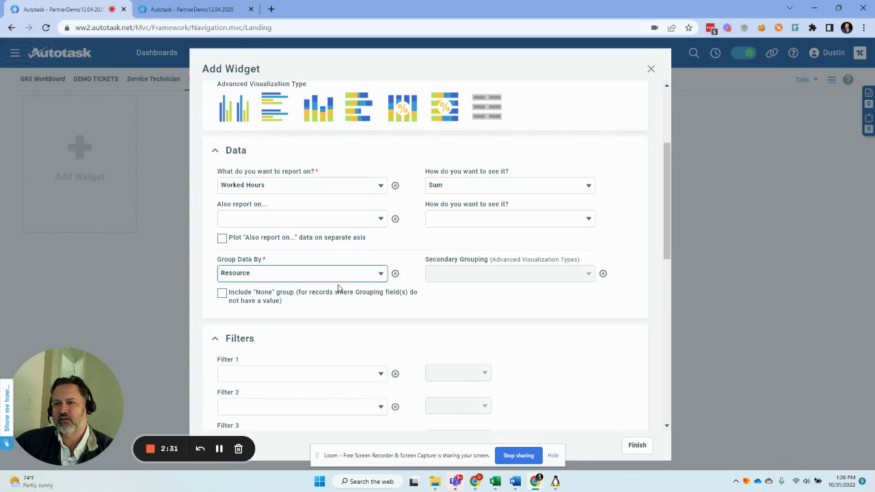
# Set Filter 1 to Work Date with the Dynamic Range condition.
pyautogui.click(330, 375)
pyautogui.scroll(-4, 322, 395)
pyautogui.scroll(-6, 513, 326)
pyautogui.scroll(3, 307, 210)
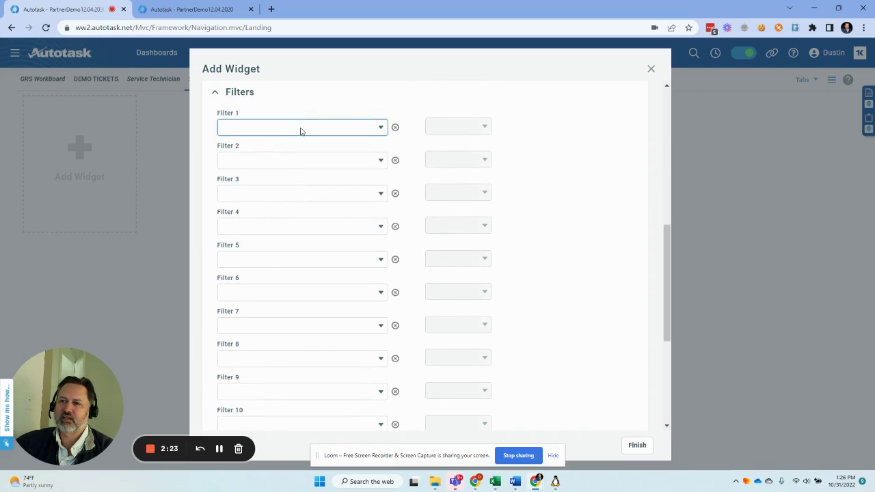
pyautogui.click(301, 128)
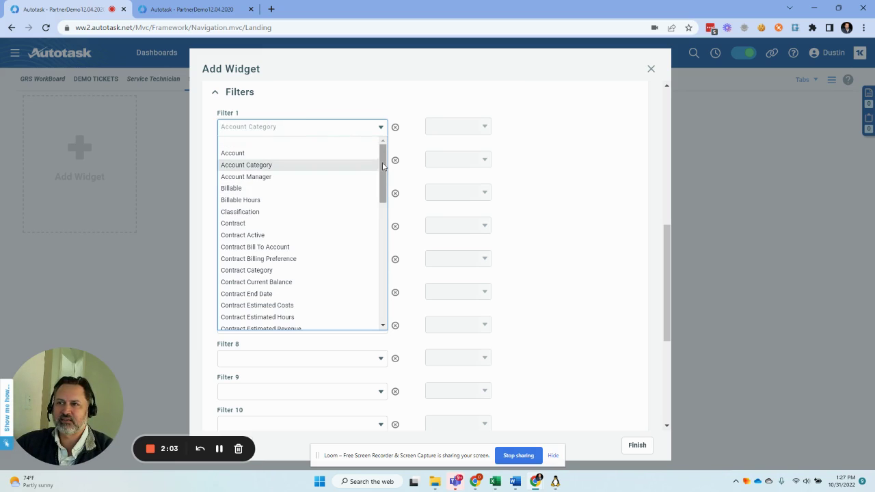
pyautogui.moveTo(384, 162); pyautogui.dragTo(381, 289)
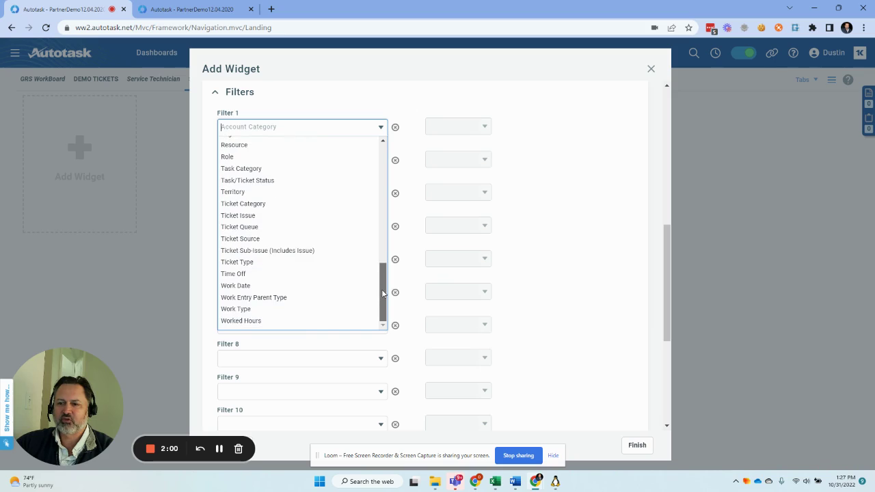
pyautogui.click(267, 286)
pyautogui.click(470, 126)
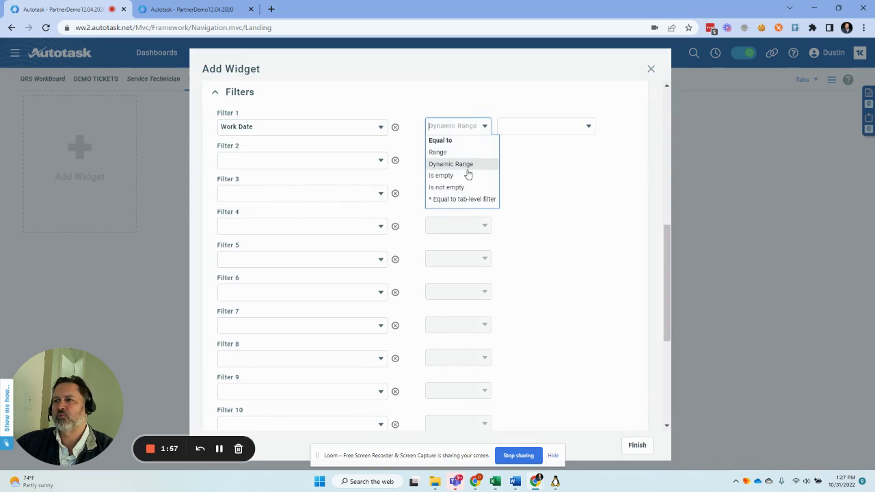
pyautogui.click(466, 164)
# Define the Work Date filter's dynamic range from Today Minus 1 Weeks to Now.
pyautogui.click(603, 128)
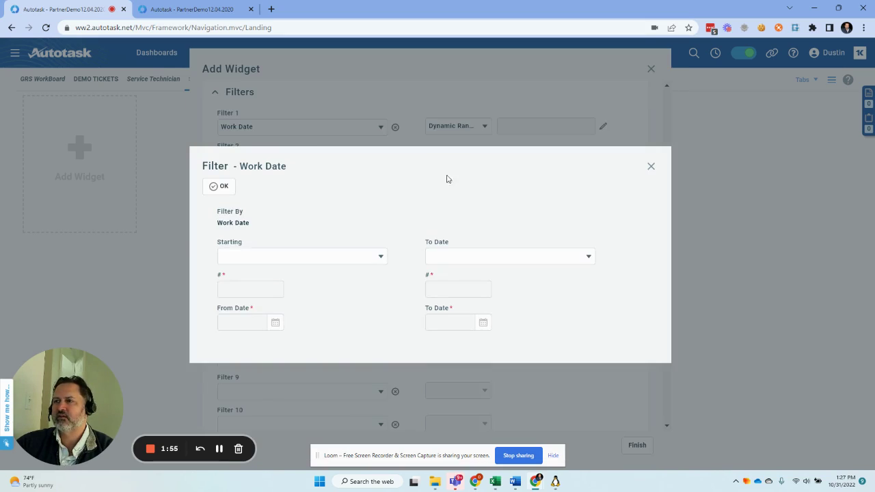
pyautogui.click(264, 257)
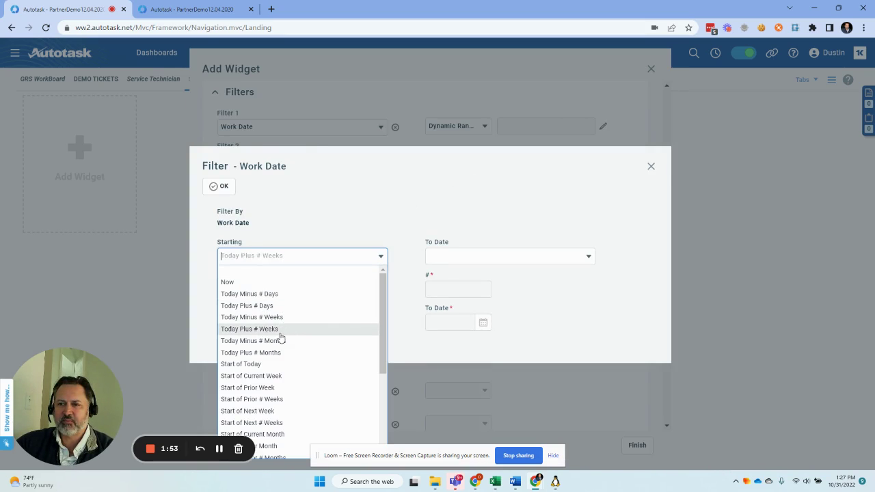
pyautogui.click(277, 318)
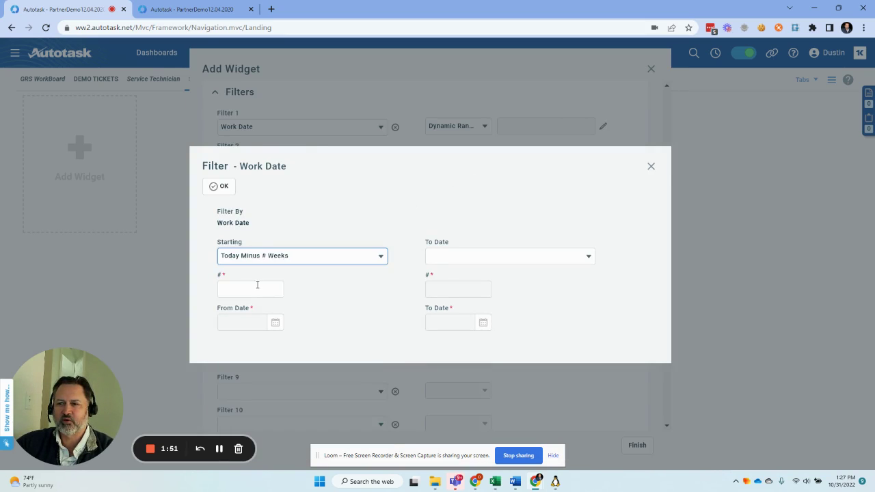
pyautogui.click(465, 258)
pyautogui.click(452, 280)
pyautogui.click(219, 189)
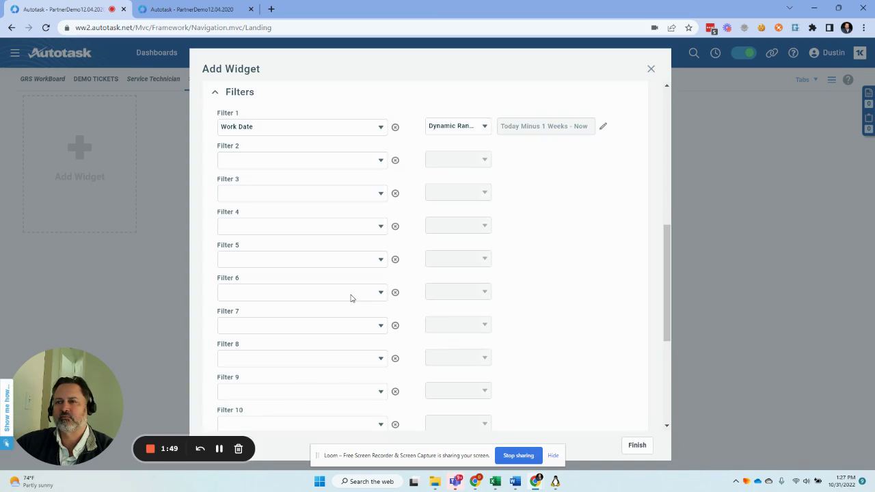
# Finish the widget and inspect the worked hours on the resource bars of the resulting chart.
pyautogui.click(636, 446)
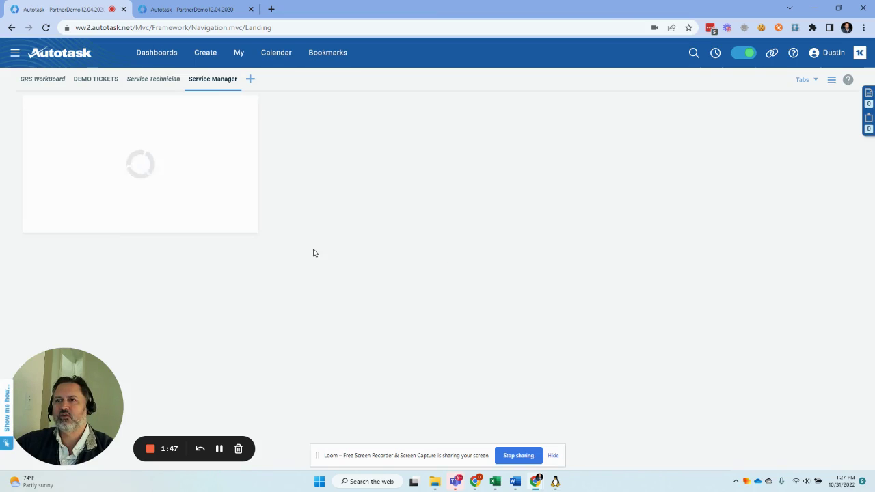
pyautogui.moveTo(192, 192)
pyautogui.moveTo(82, 189)
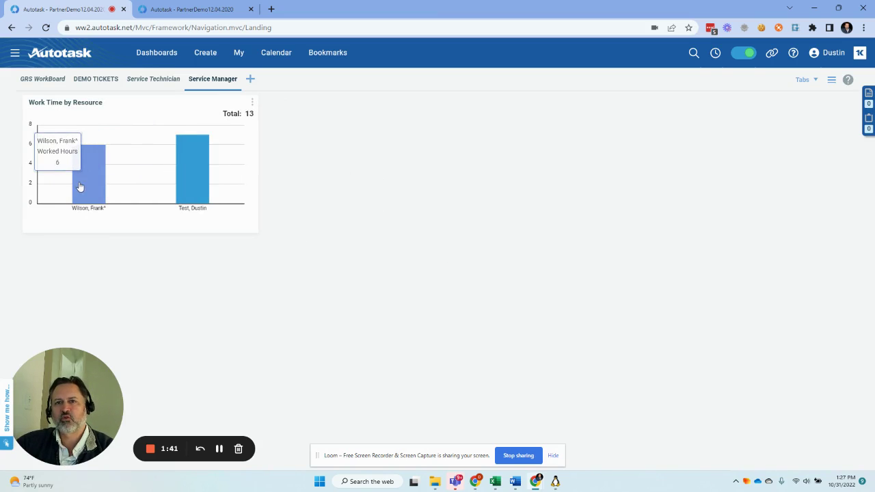
pyautogui.click(252, 101)
pyautogui.click(206, 153)
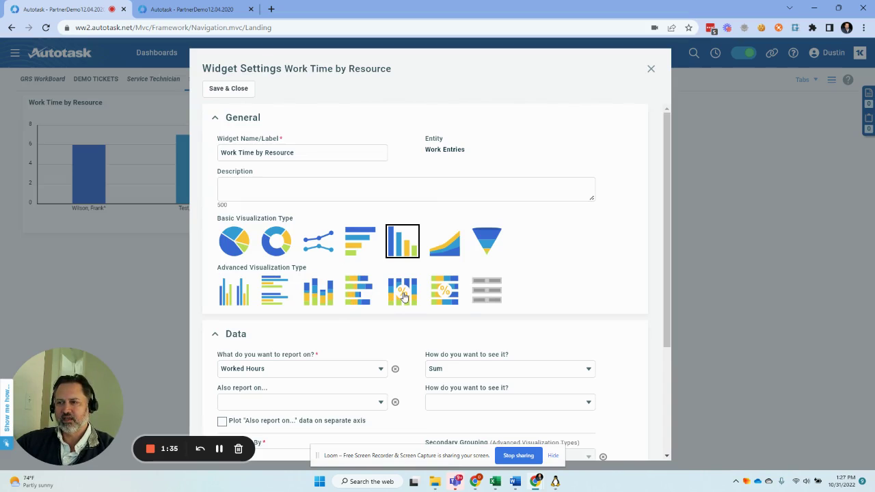
pyautogui.click(334, 297)
pyautogui.scroll(-1, 392, 287)
pyautogui.scroll(-1, 518, 342)
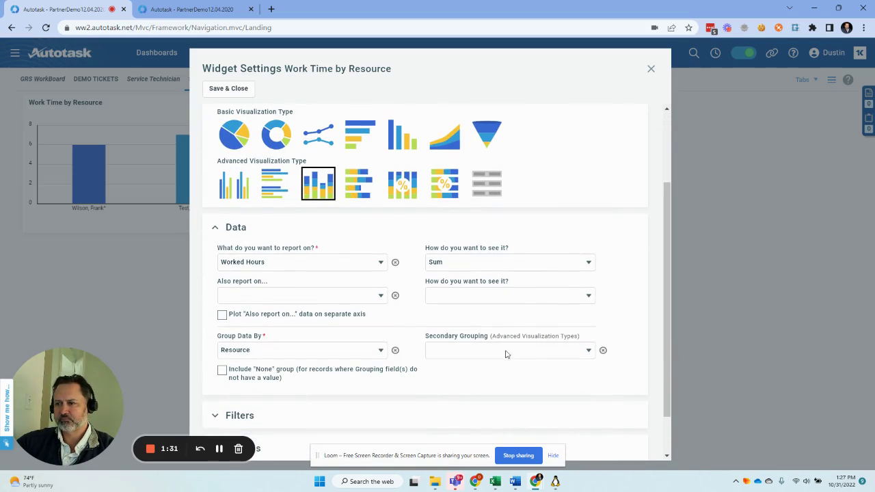
pyautogui.click(506, 354)
pyautogui.scroll(-6, 518, 391)
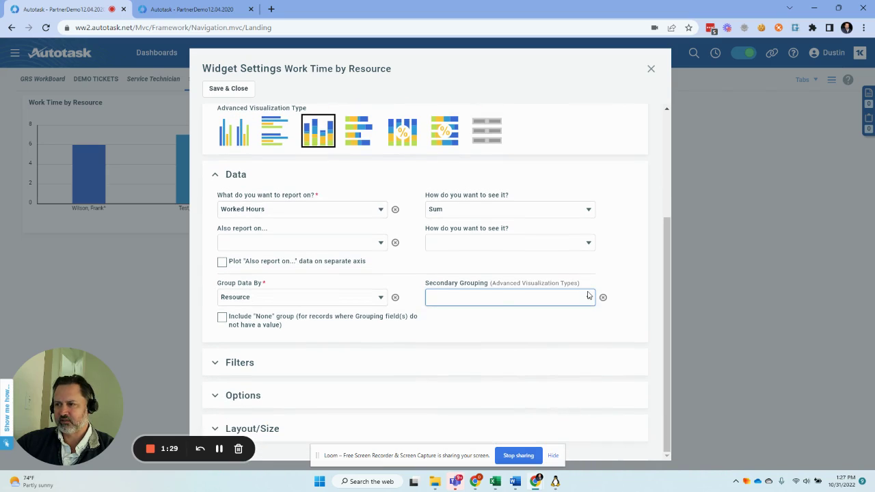
pyautogui.click(589, 295)
pyautogui.scroll(-10, 510, 387)
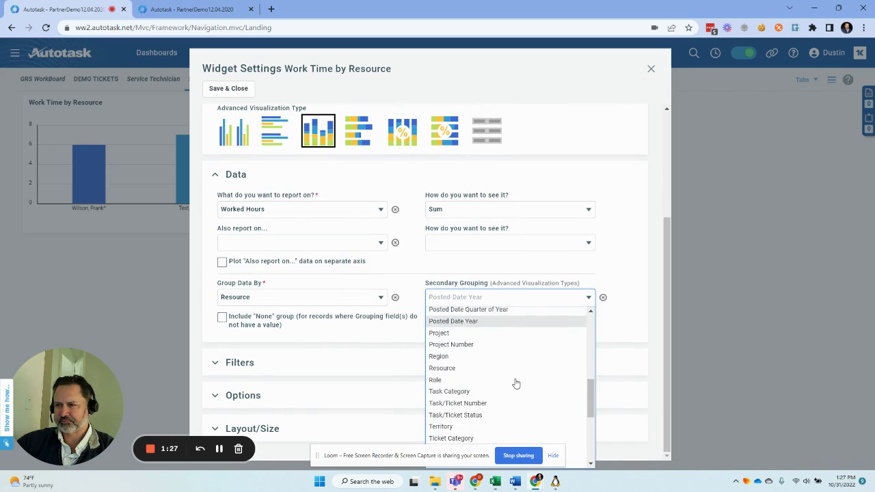
pyautogui.scroll(3, 516, 384)
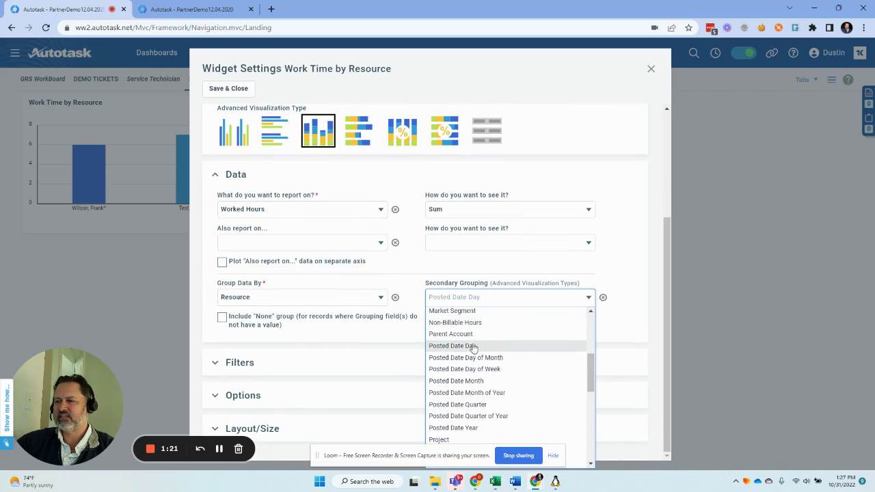
pyautogui.scroll(-1, 585, 369)
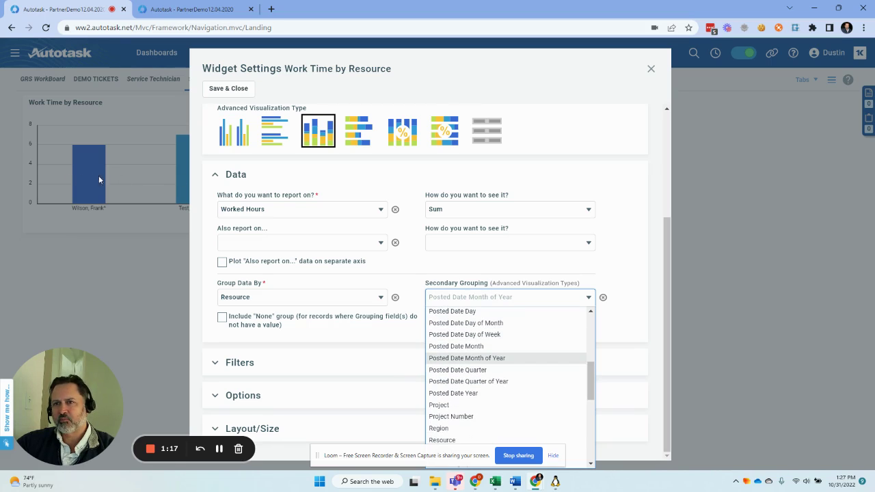
pyautogui.scroll(-5, 585, 376)
pyautogui.click(631, 163)
pyautogui.click(650, 70)
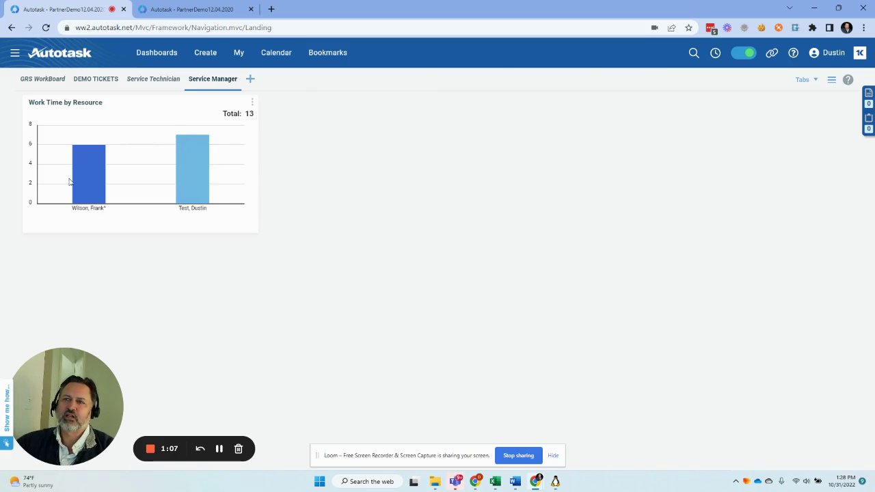
# Check the worked hours of the first resource's bar in the Work Time by Resource widget.
pyautogui.moveTo(82, 194)
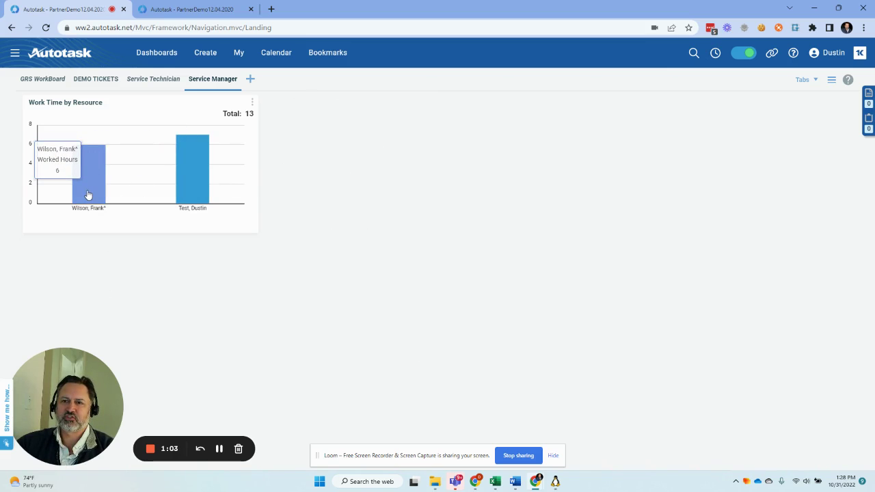
# Rename the Work Time by Resource widget to "Work Time by Resource by Week" and save its settings.
pyautogui.moveTo(198, 181)
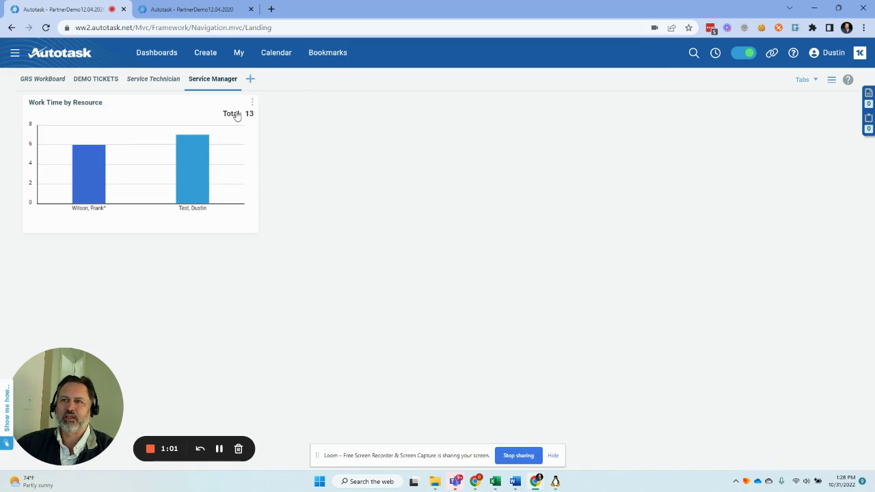
pyautogui.click(252, 102)
pyautogui.click(206, 151)
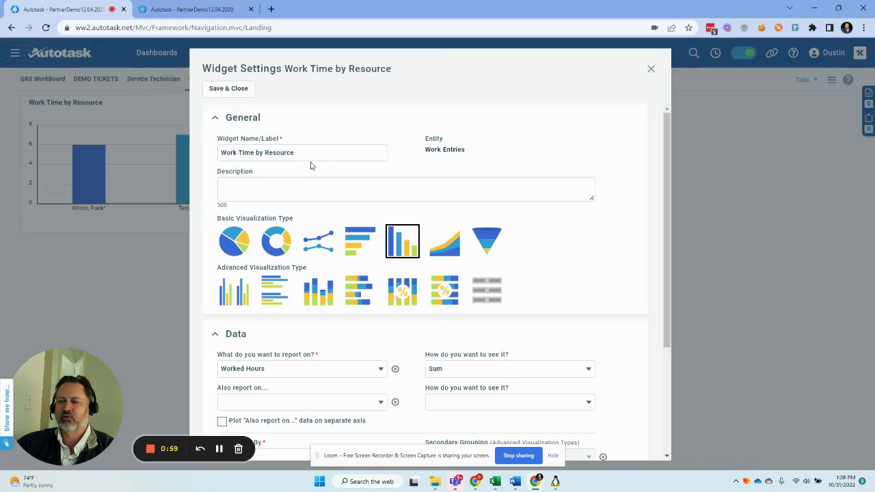
pyautogui.click(313, 152)
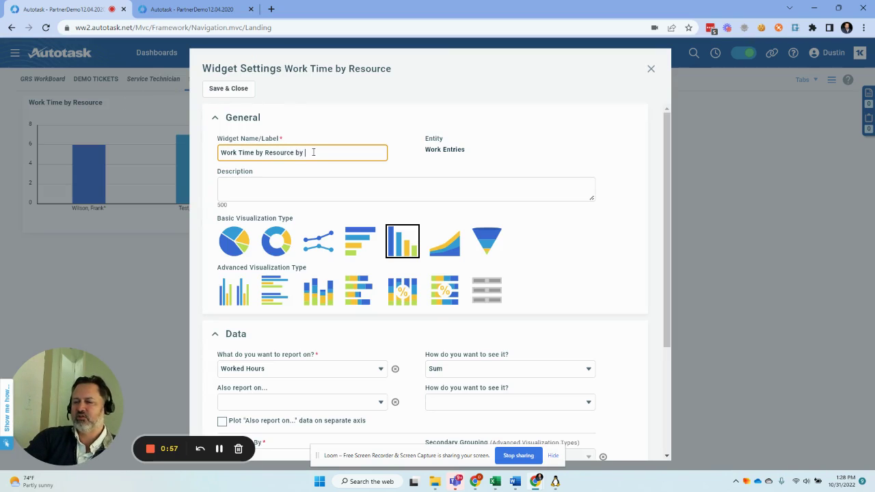
pyautogui.click(229, 88)
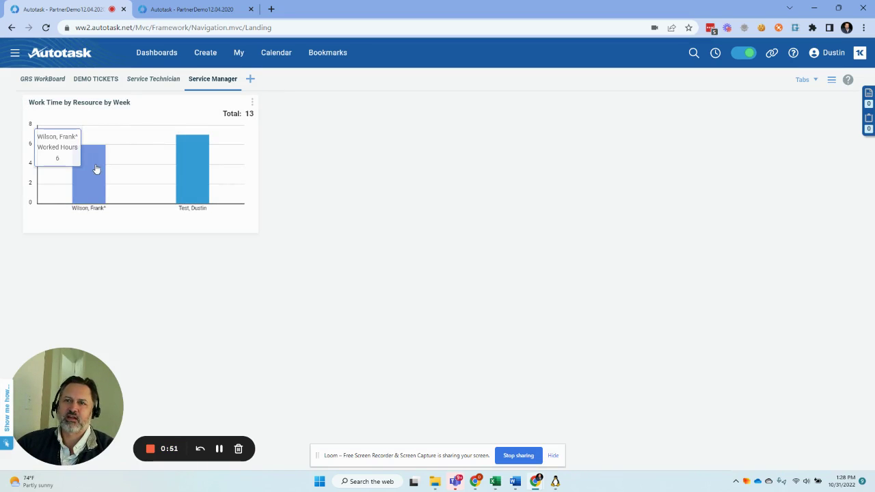
# Compare the worked hours of both resources' bars in the renamed weekly work time widget.
pyautogui.moveTo(101, 183)
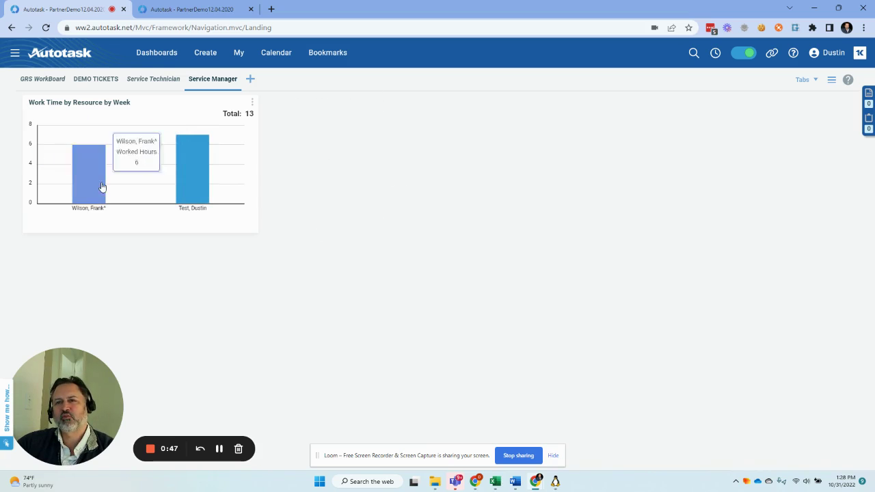
pyautogui.moveTo(159, 201)
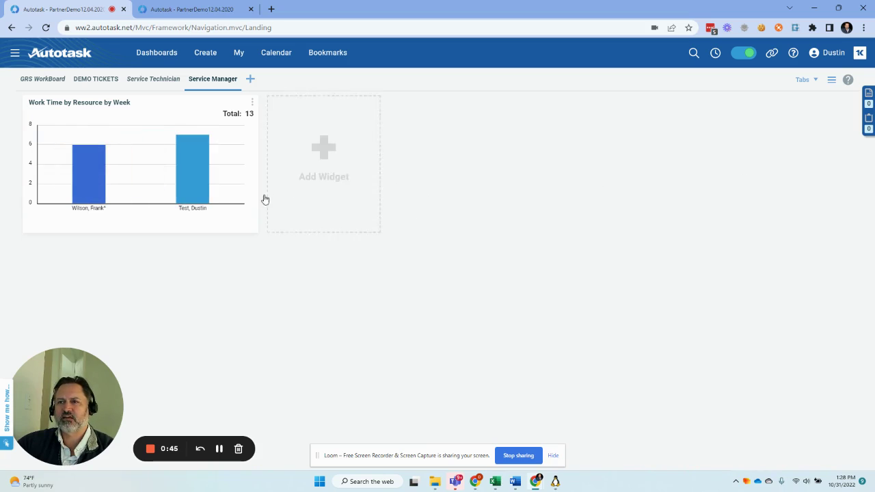
pyautogui.moveTo(201, 178)
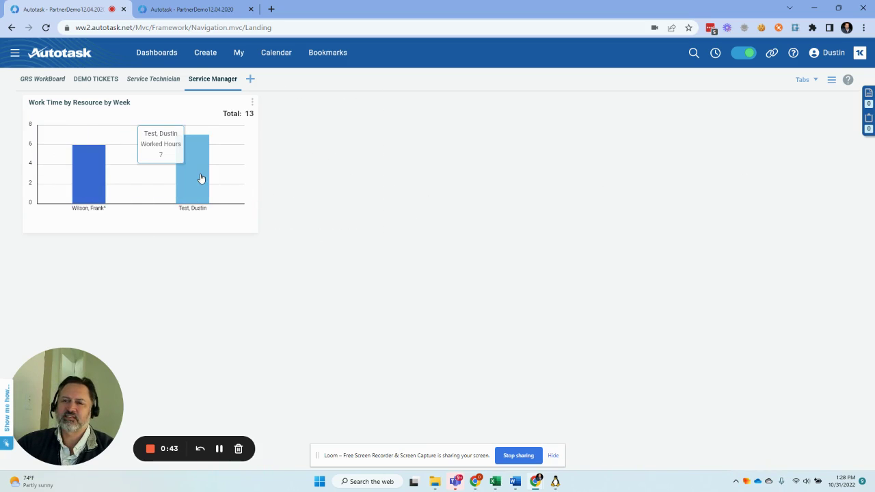